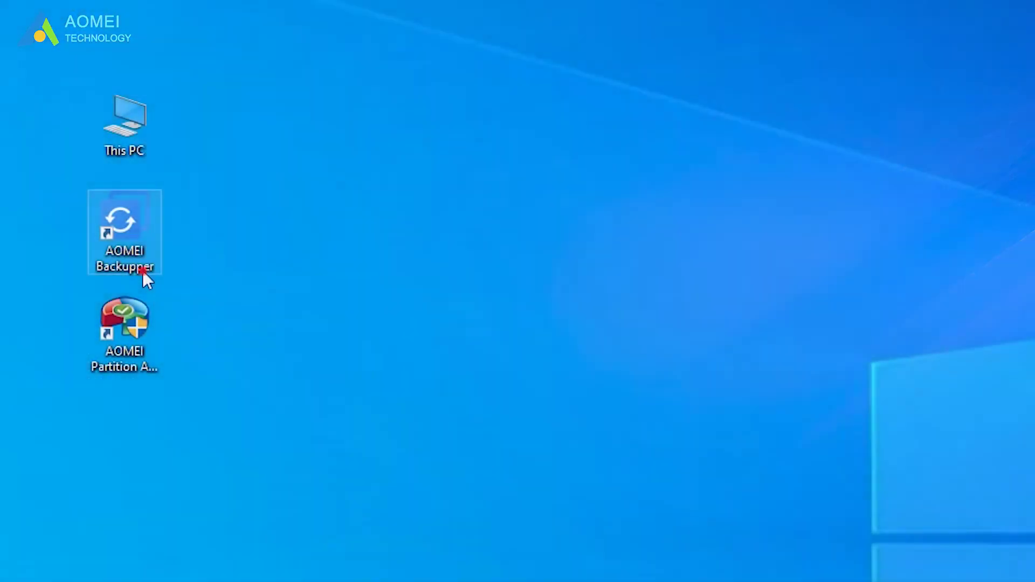
# Step: Launch AOMEI Backupper and start a System Backup with D:\ as the destination
pyautogui.doubleClick(142, 270)
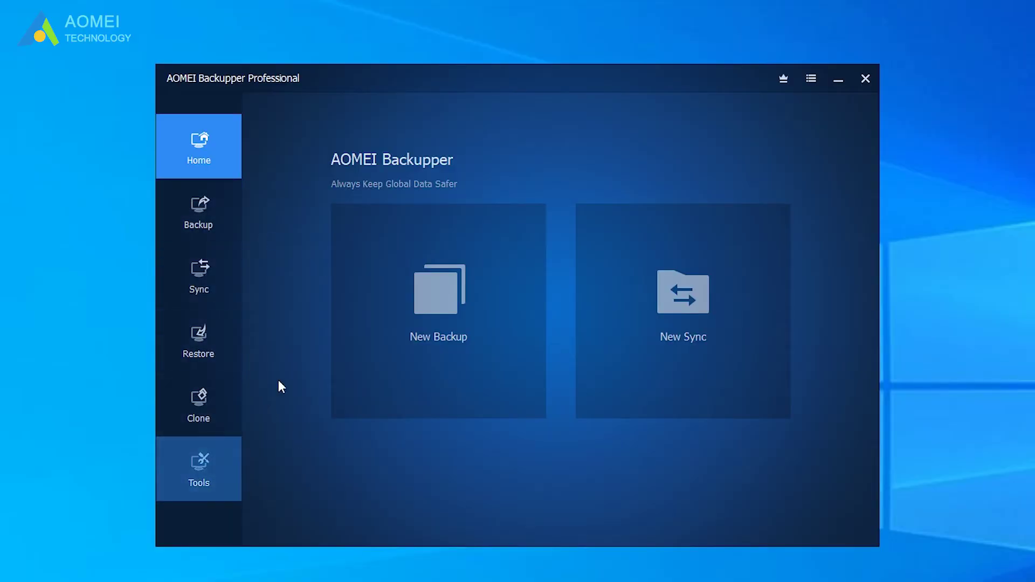
pyautogui.click(214, 229)
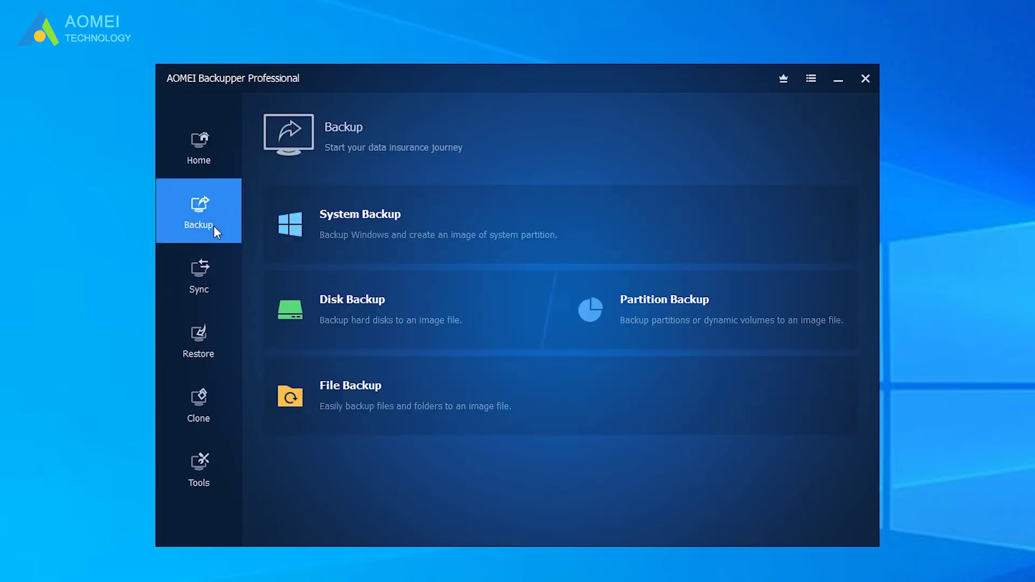
pyautogui.click(328, 247)
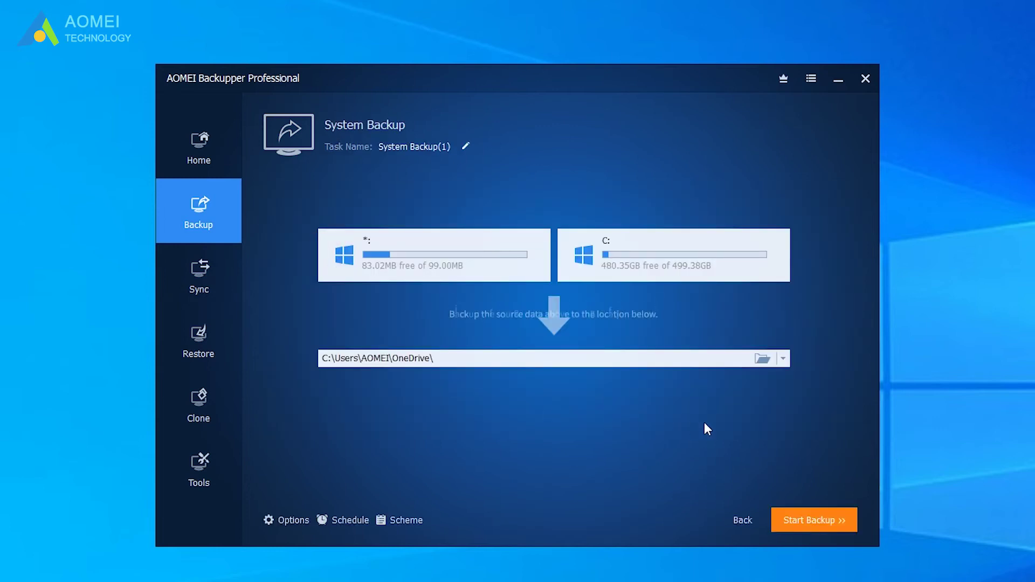
pyautogui.click(784, 362)
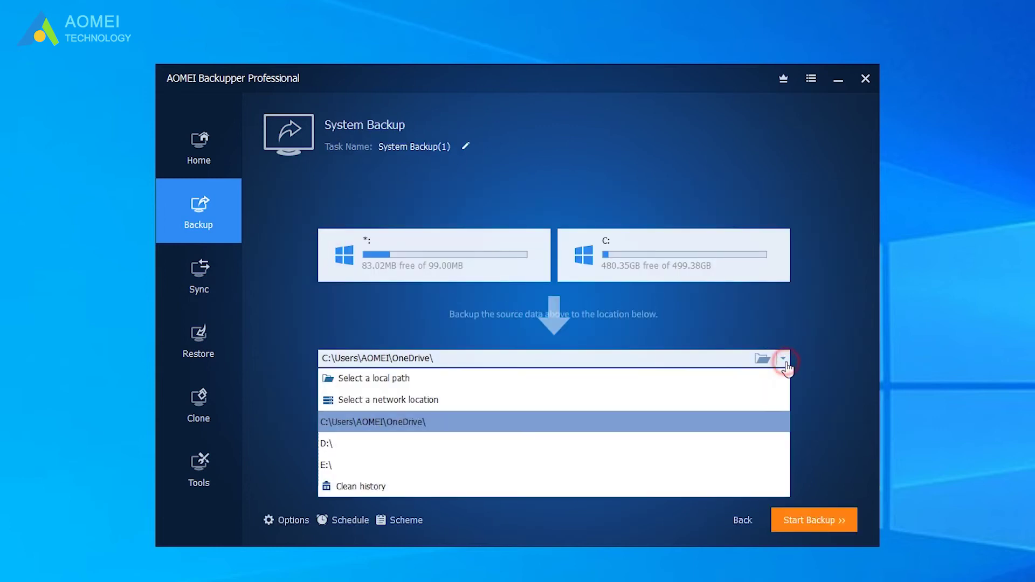
pyautogui.click(415, 444)
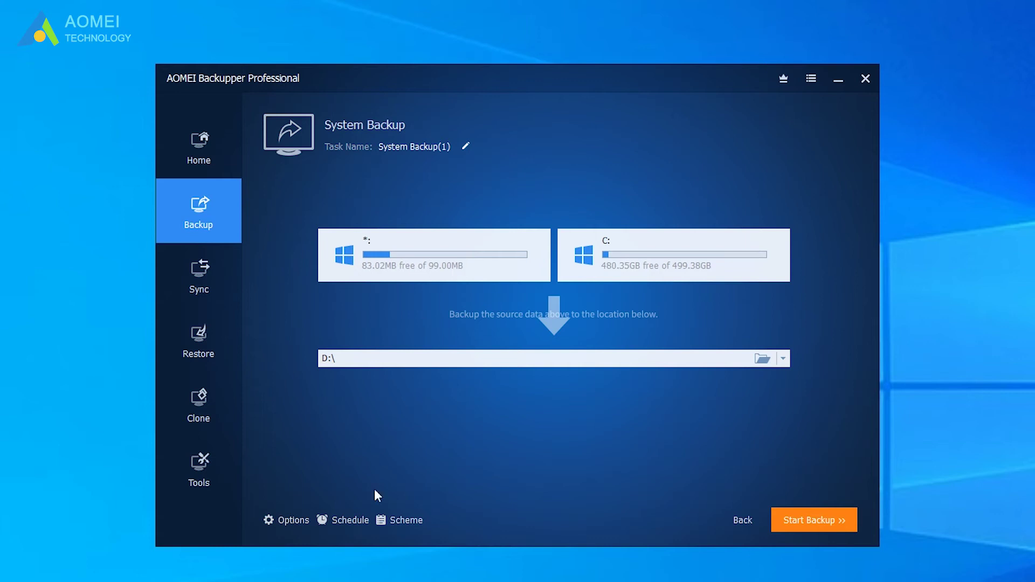
pyautogui.click(292, 520)
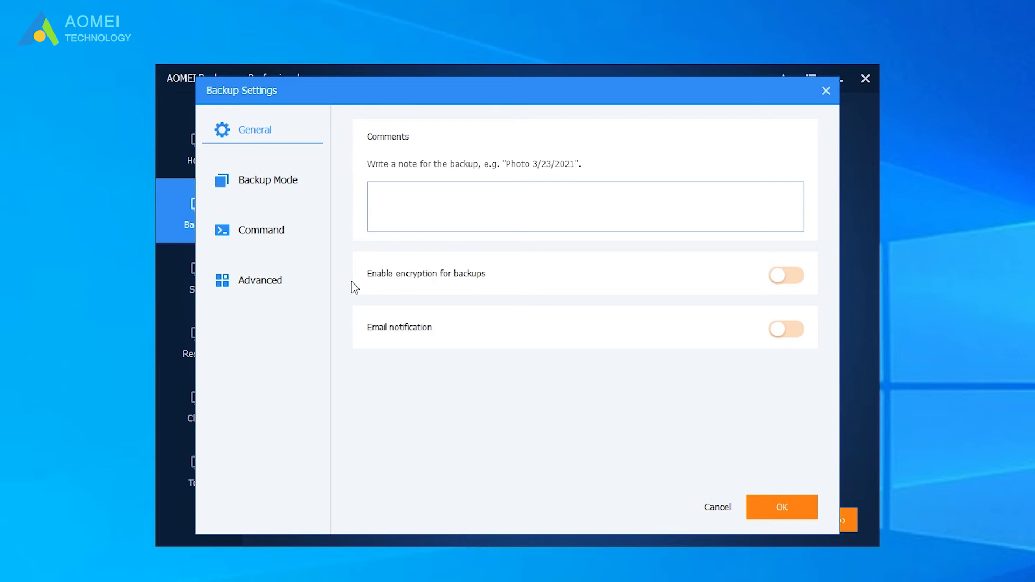
pyautogui.click(282, 282)
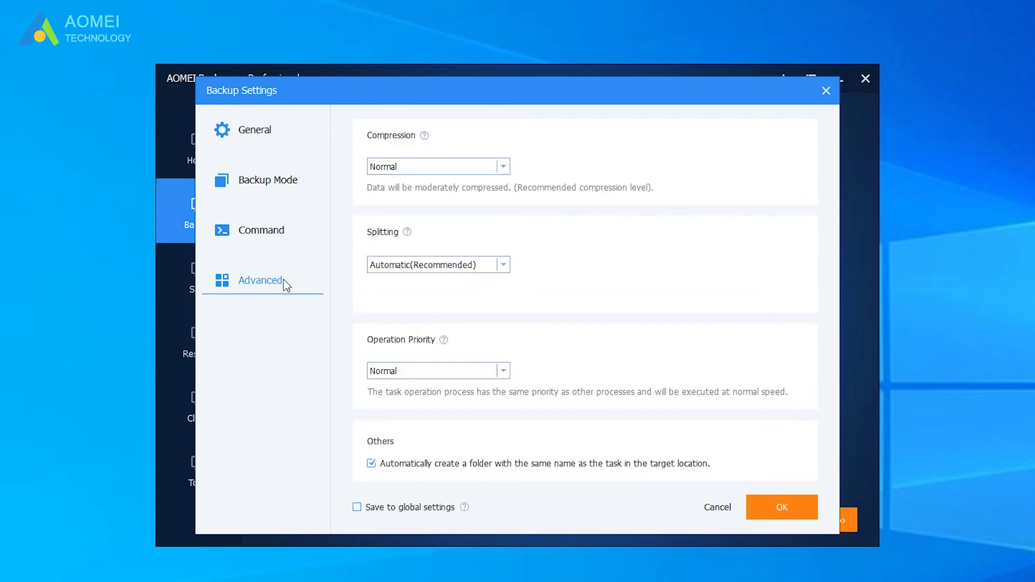
pyautogui.click(504, 173)
pyautogui.click(503, 169)
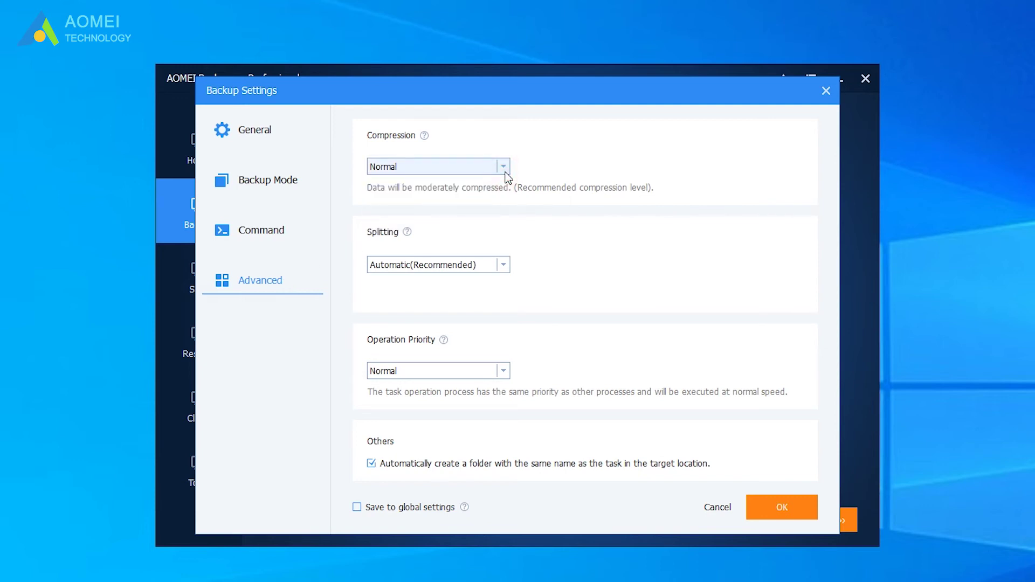
pyautogui.click(762, 505)
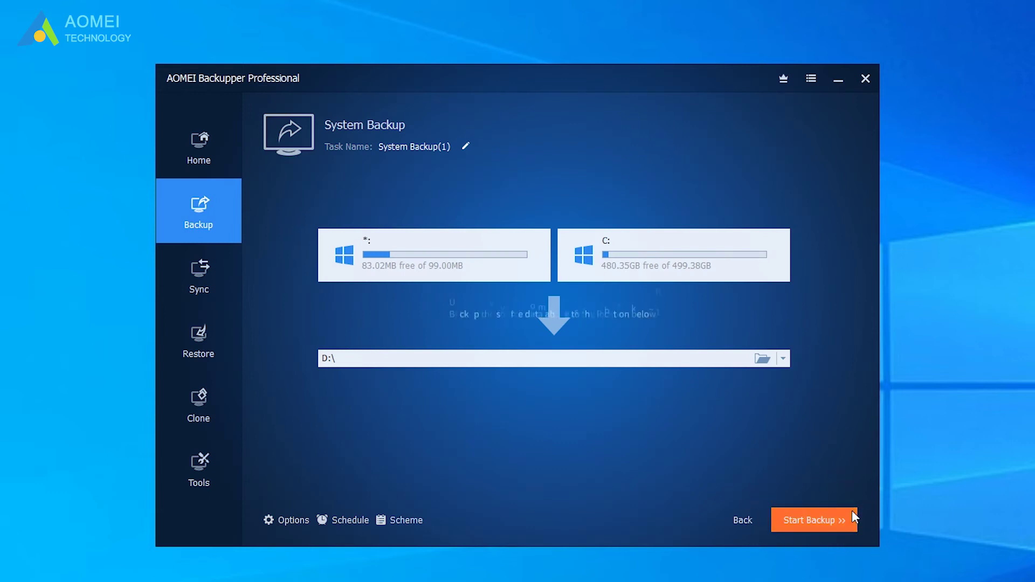
pyautogui.click(202, 360)
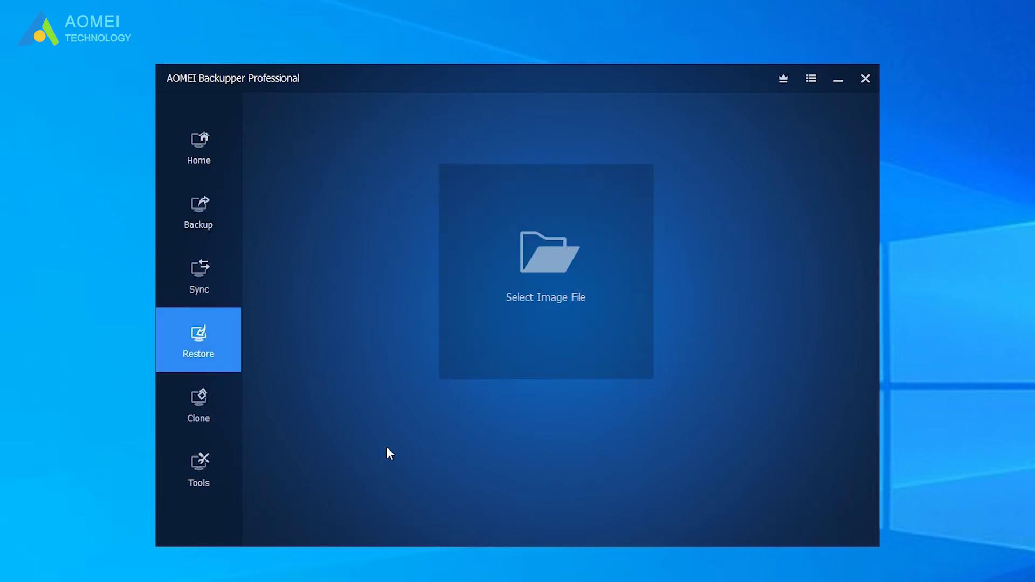
# Step: Preview Tools and the Create Bootable Media wizard with Windows PE selected
pyautogui.click(225, 478)
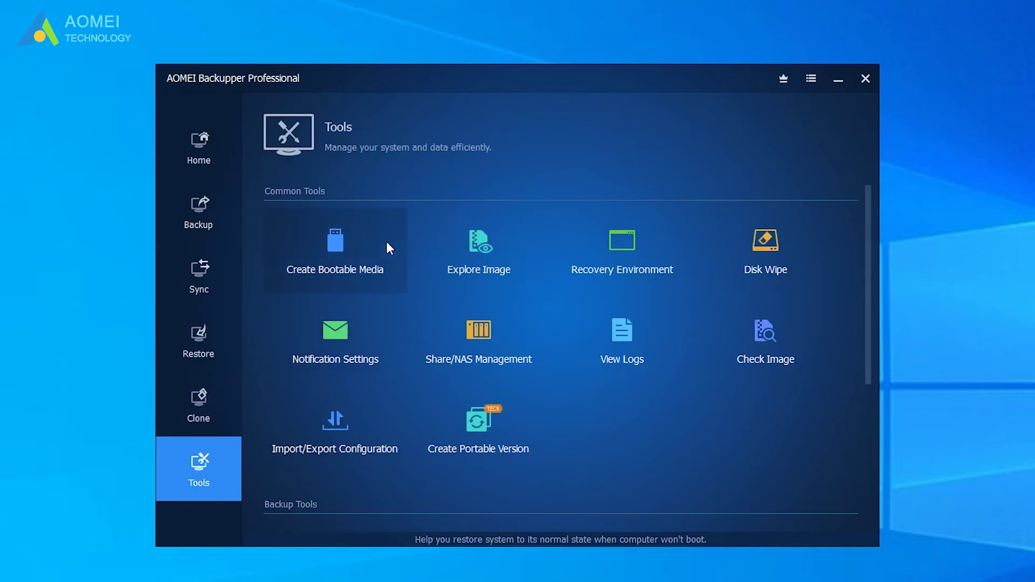
pyautogui.click(379, 276)
pyautogui.click(547, 310)
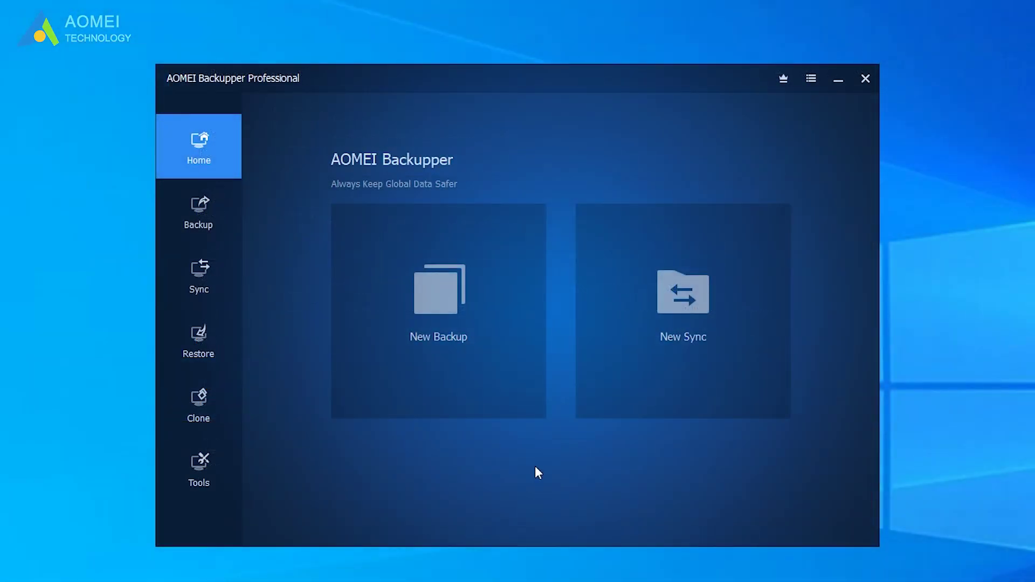
# Step: Start a System Clone with D: New Volume on Disk1 as the target
pyautogui.click(201, 419)
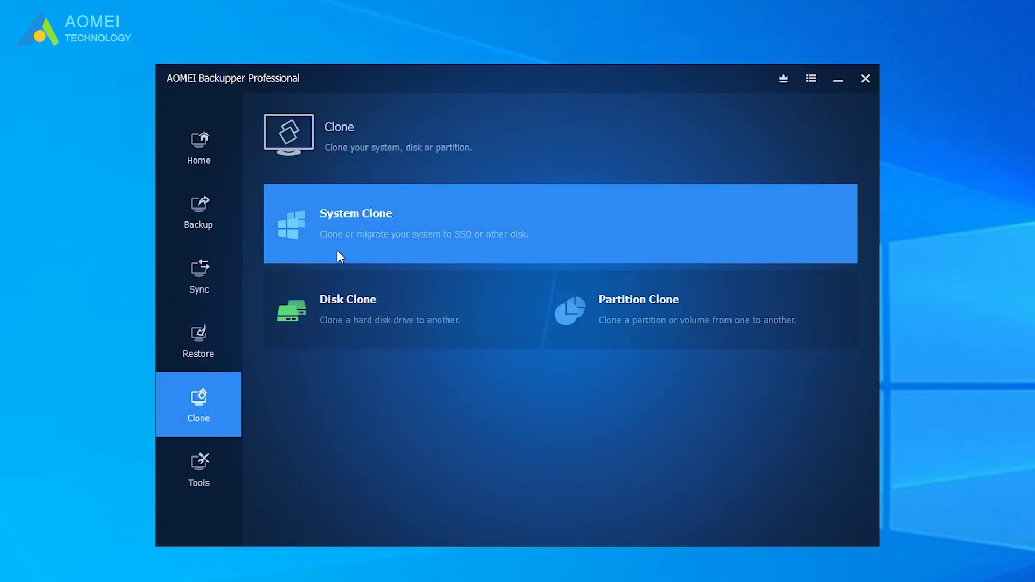
pyautogui.click(338, 252)
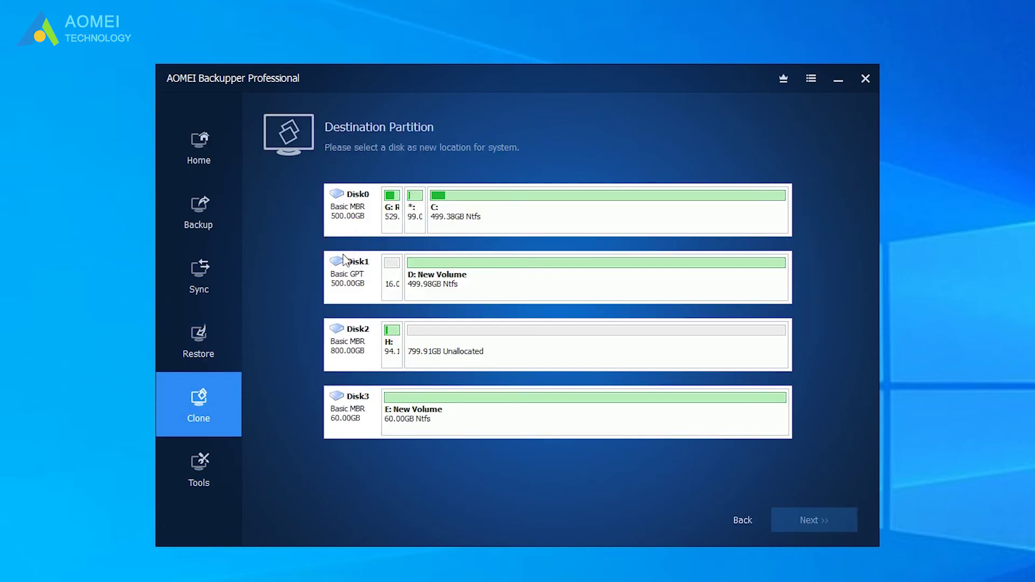
pyautogui.click(457, 283)
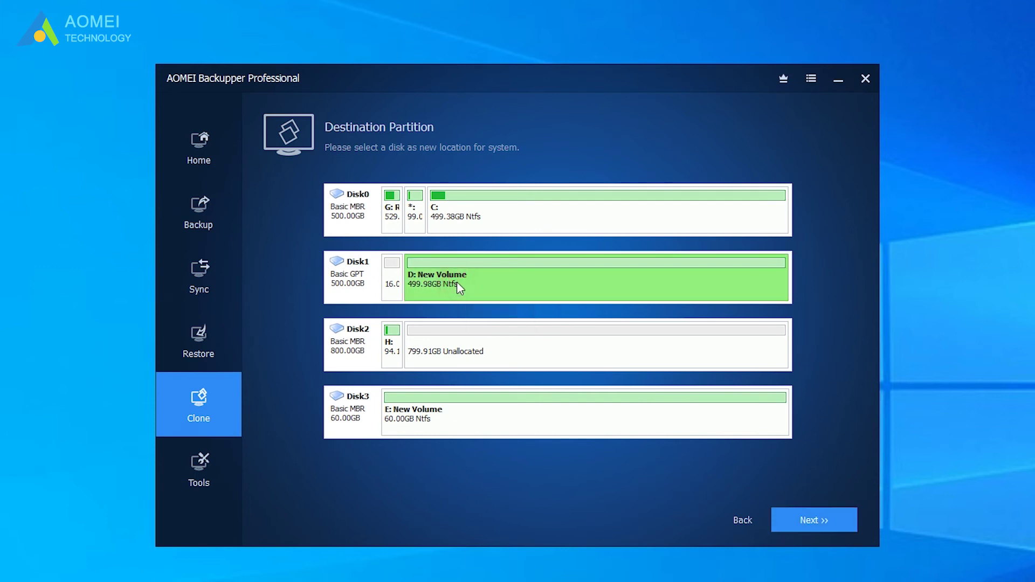
pyautogui.click(801, 528)
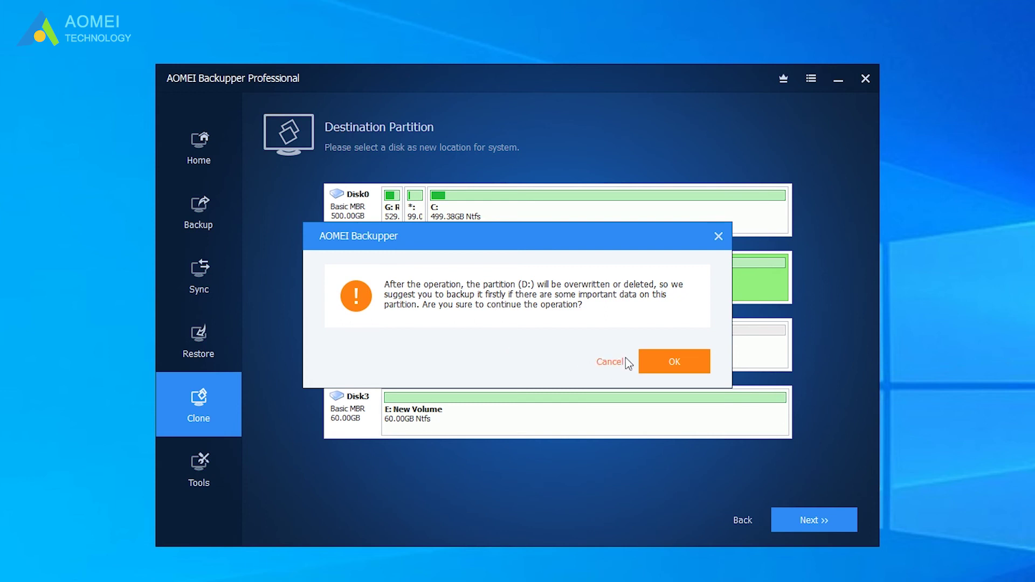
# Step: Accept that D: will be overwritten and tick SSD Alignment on the summary
pyautogui.click(594, 365)
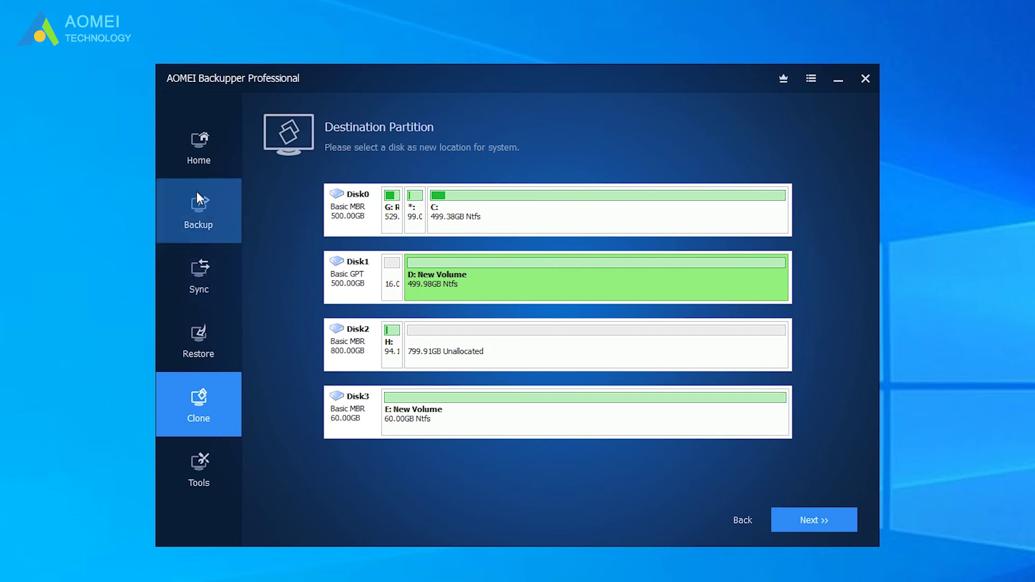
pyautogui.click(789, 516)
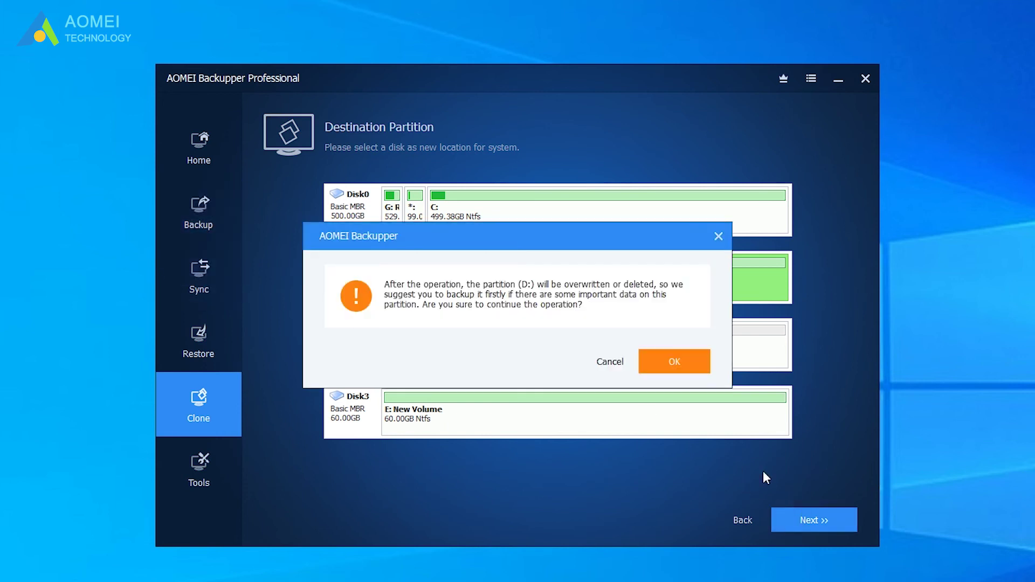
pyautogui.click(677, 371)
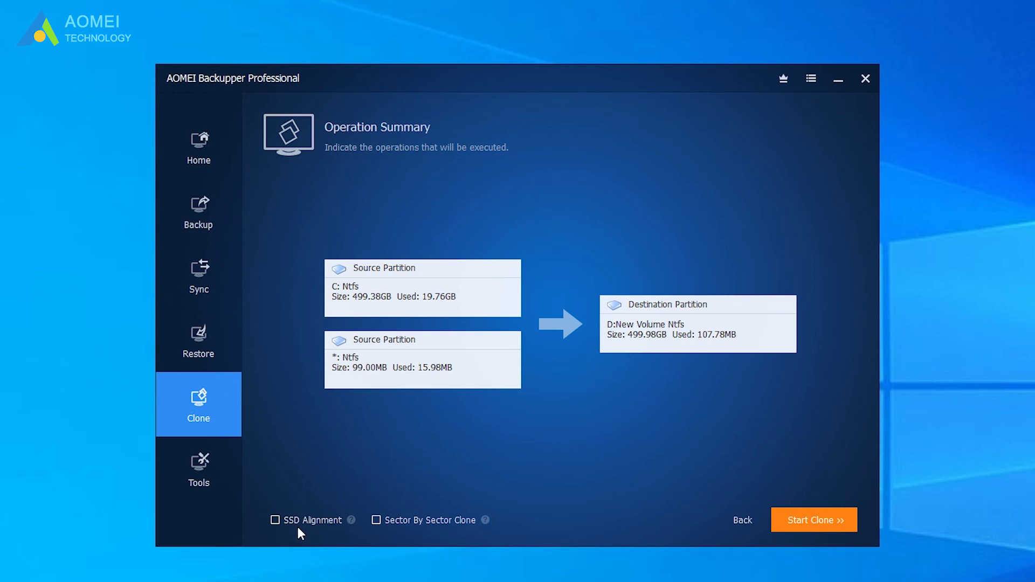
pyautogui.click(330, 523)
# Step: Tick Sector By Sector Clone for the C: to D: system clone
pyautogui.click(460, 521)
pyautogui.moveTo(484, 519)
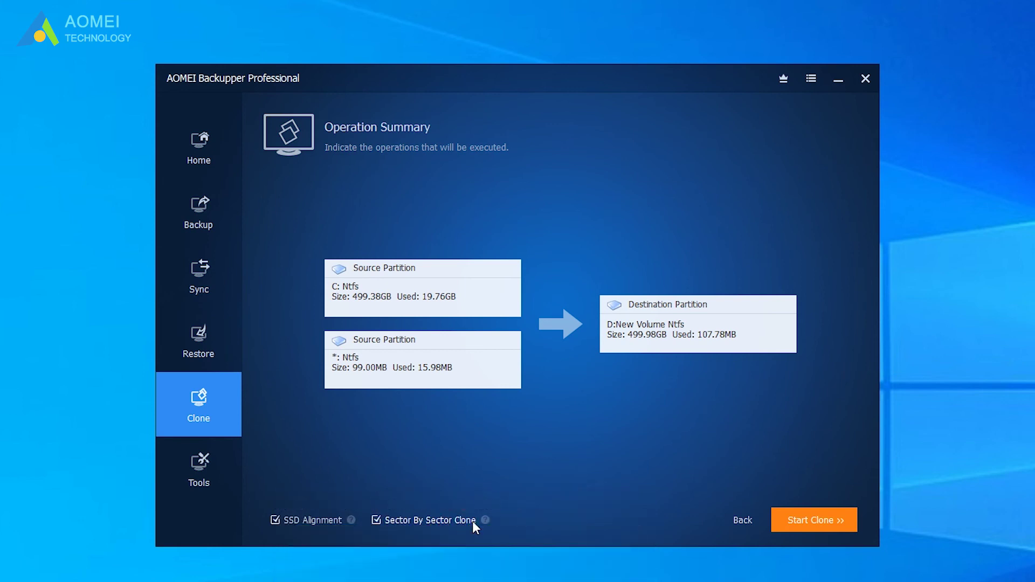